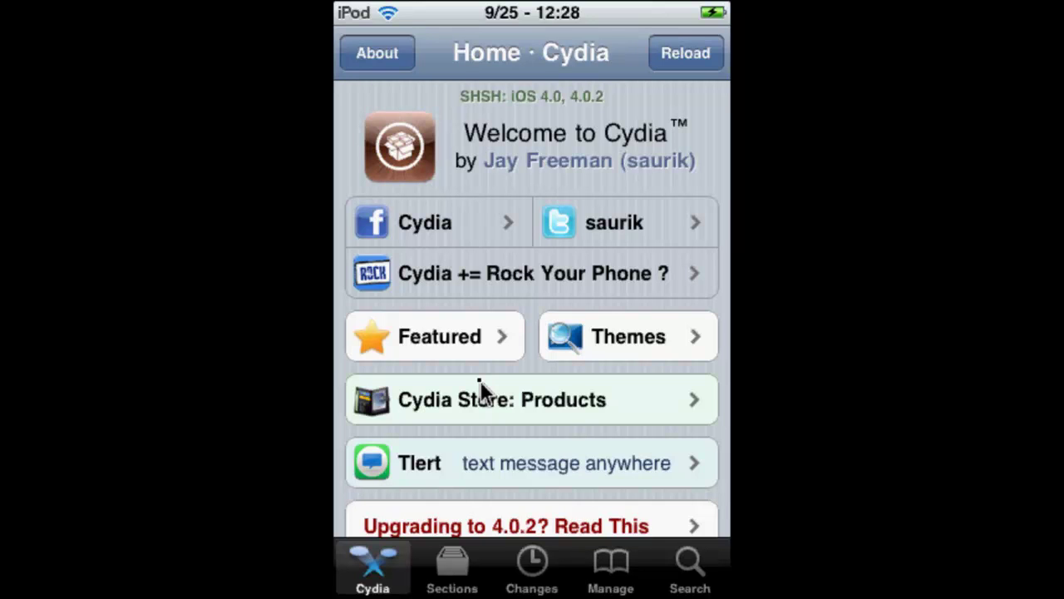
Step: Search Cydia's packages for 'quicksh' to list the QuickShottr results
left_click(695, 567)
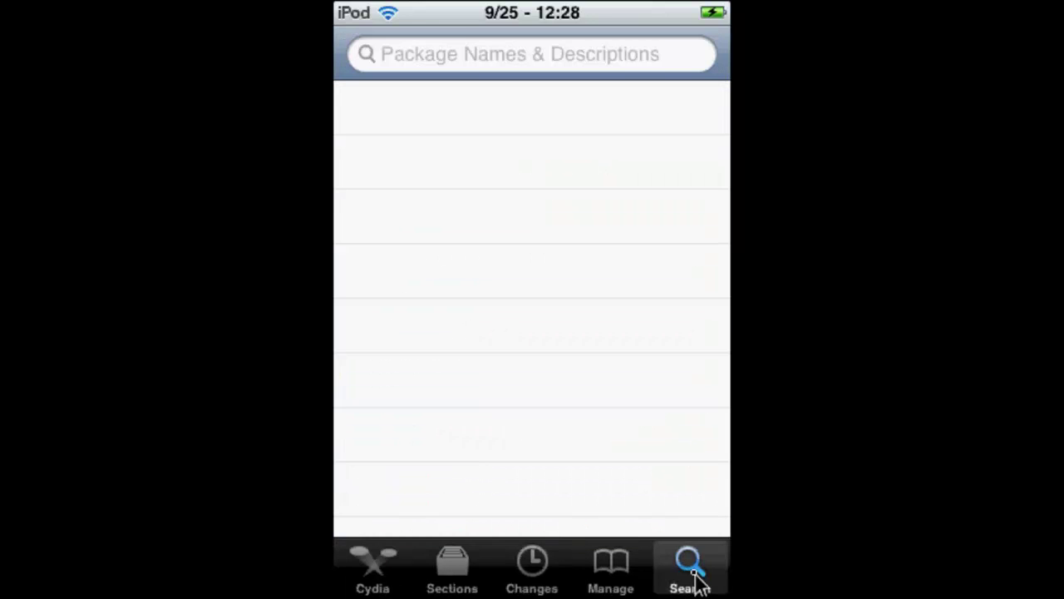
left_click(445, 72)
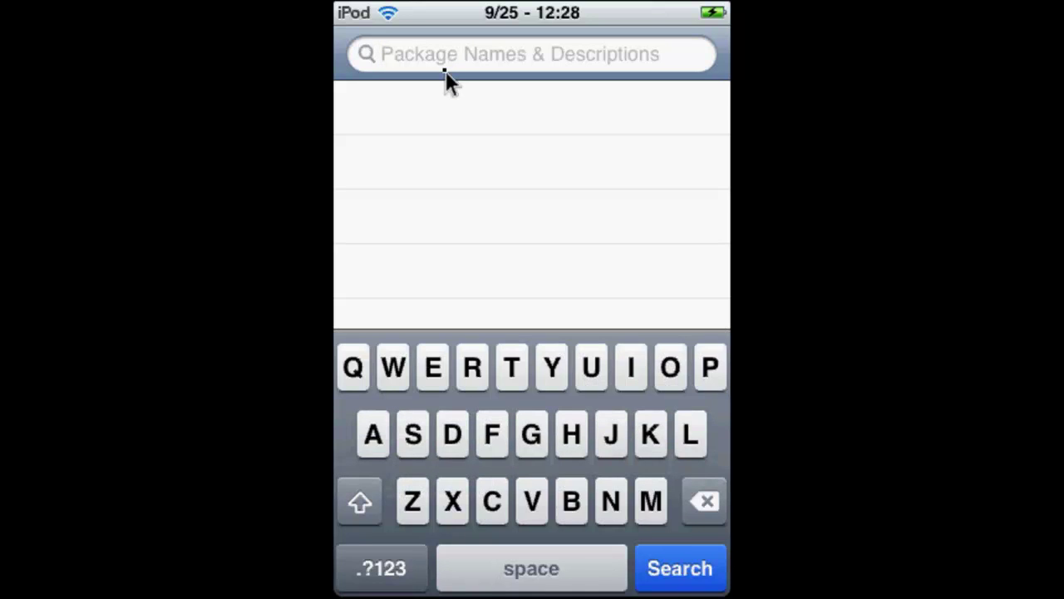
type("quick")
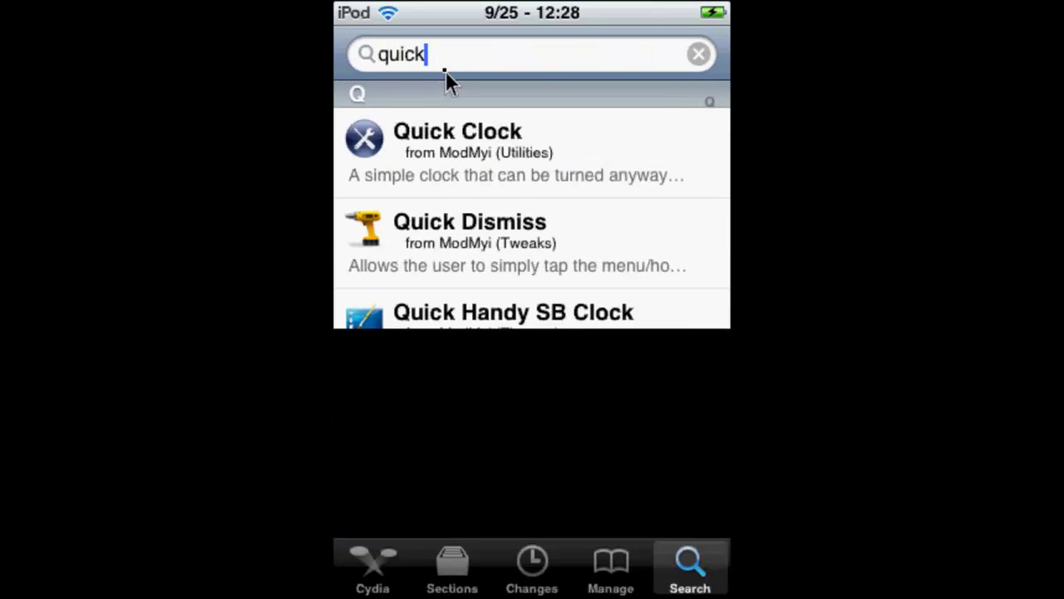
type("shottr")
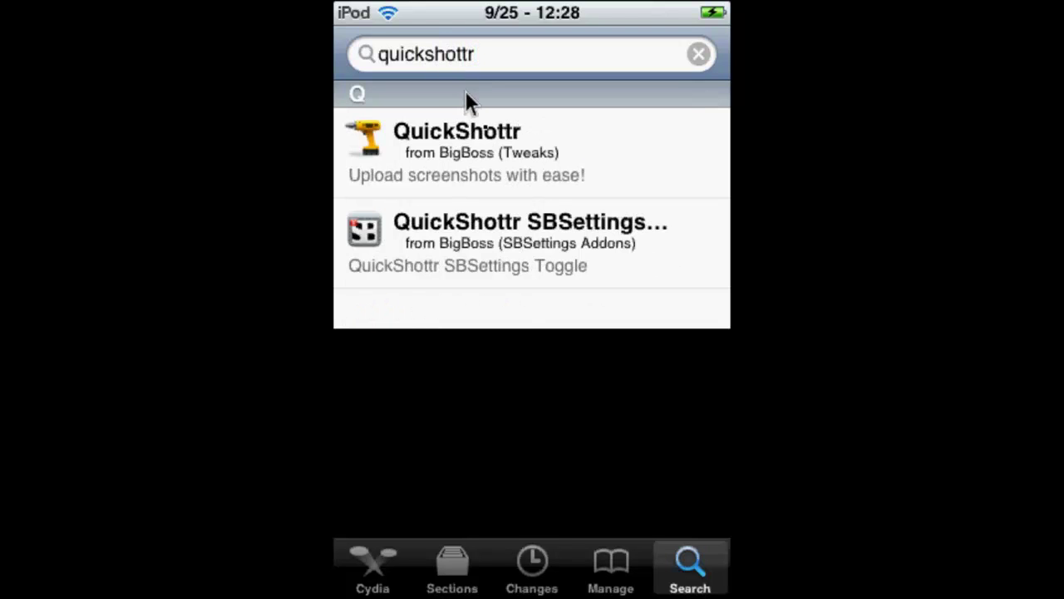
Step: Open QuickShottr's details and read its description and the version 2.0-2 changelog
left_click(527, 142)
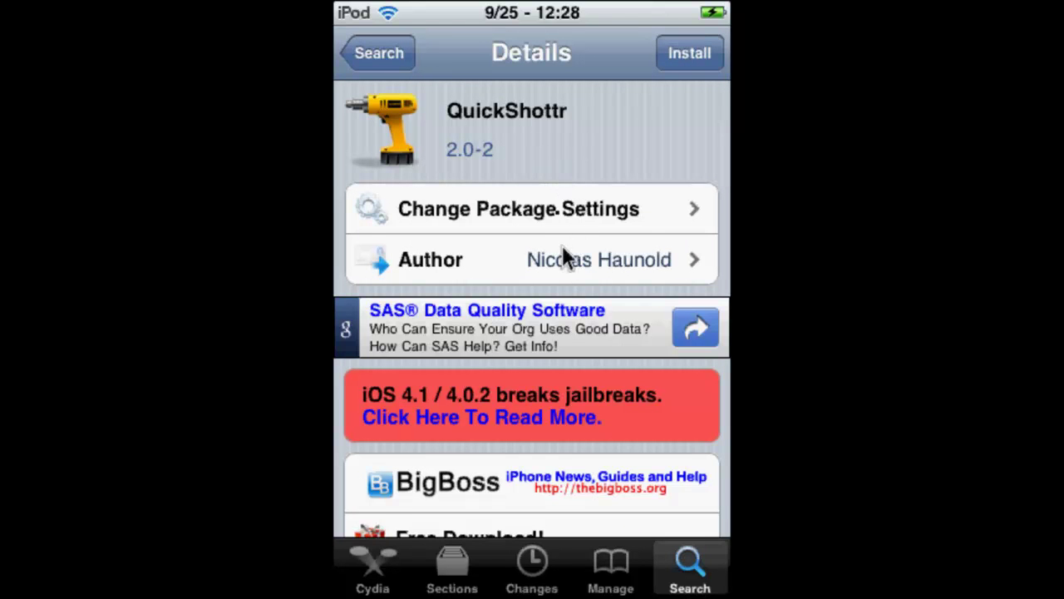
left_click_drag(562, 246, 572, 88)
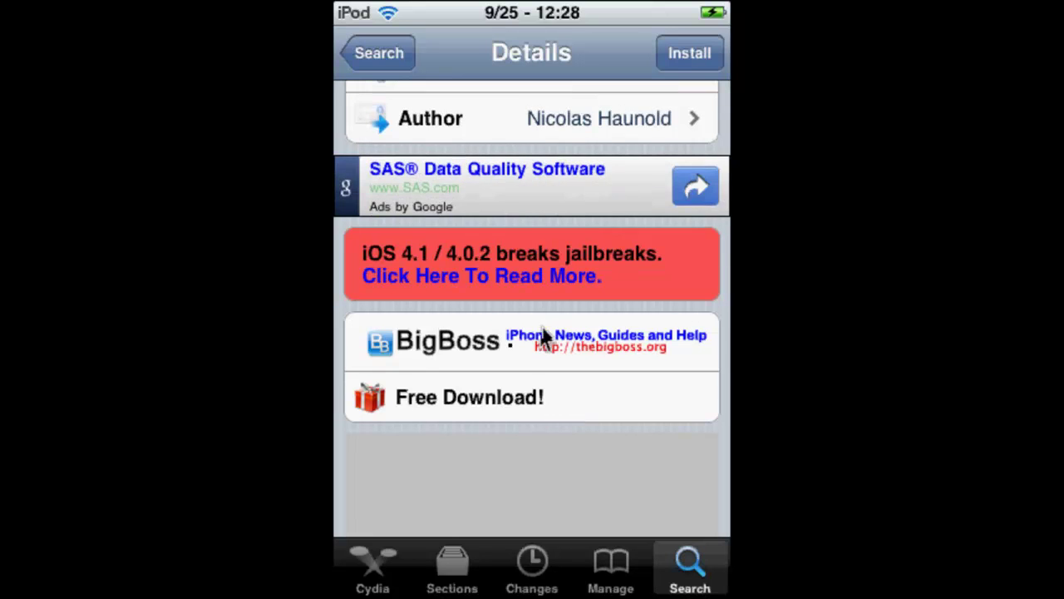
left_click_drag(502, 343, 527, 115)
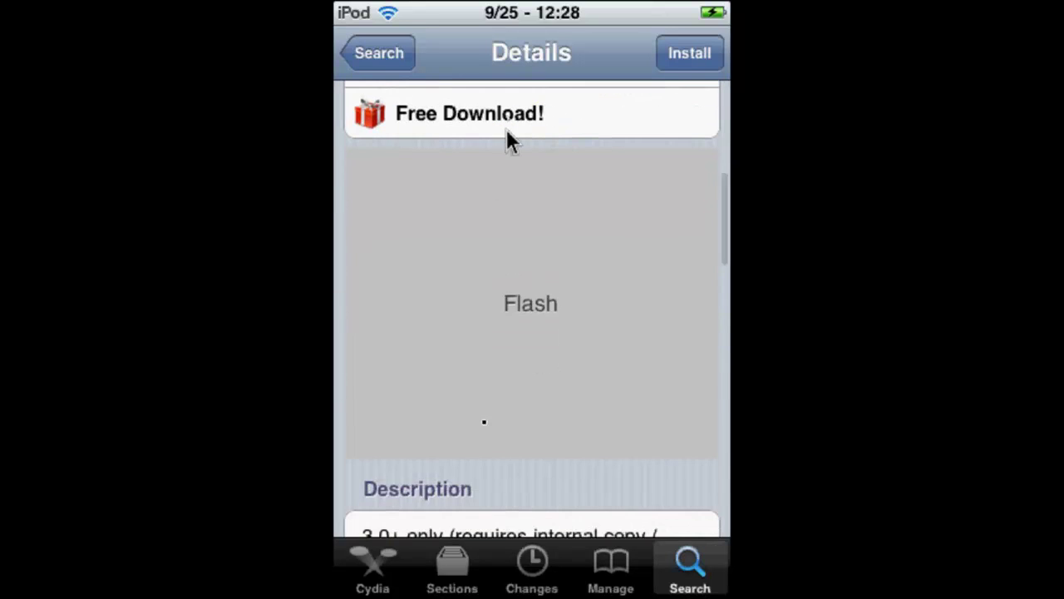
left_click_drag(484, 522, 515, 205)
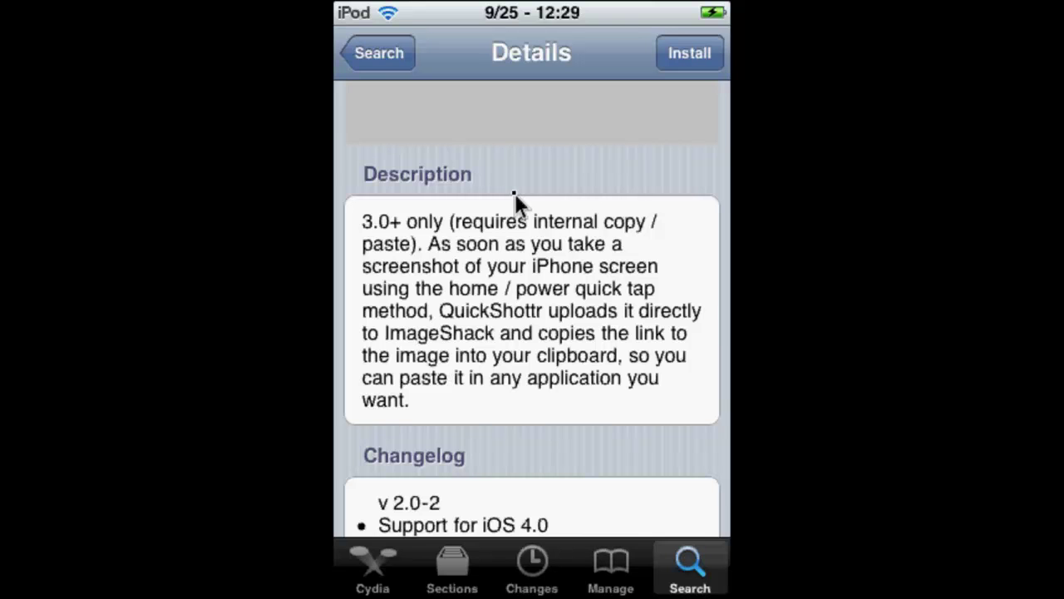
left_click_drag(499, 357, 499, 200)
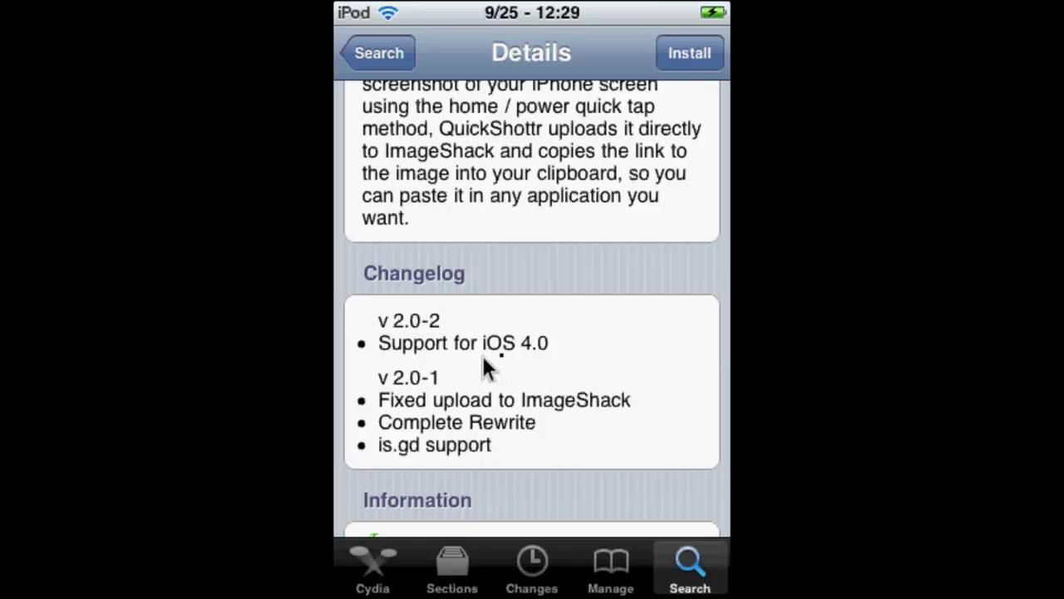
mouse_move(607, 372)
left_mouse_down()
mouse_move(607, 312)
mouse_move(599, 429)
left_mouse_up()
left_click_drag(565, 214, 601, 404)
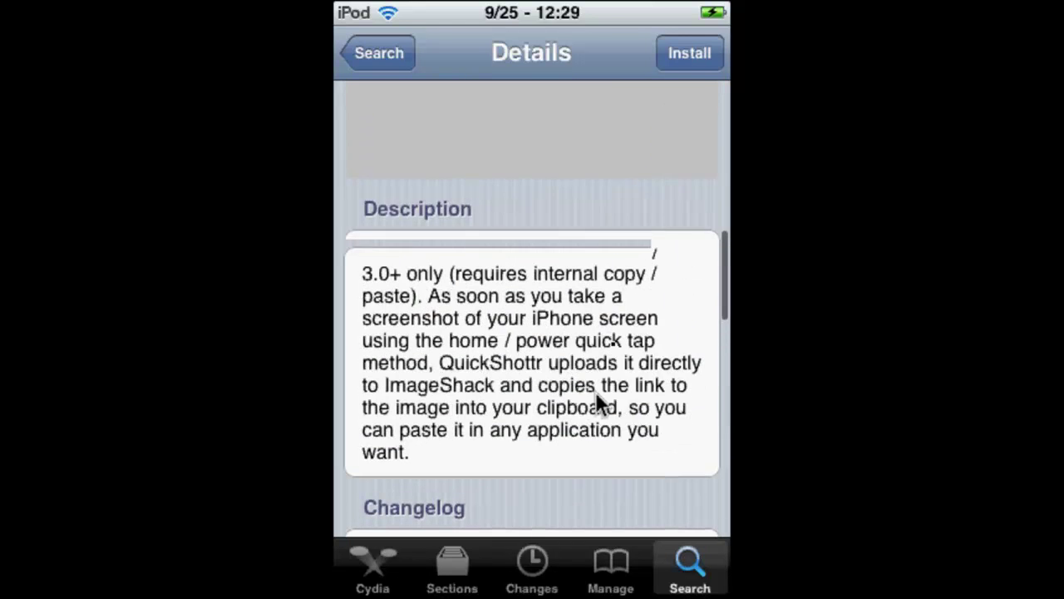
Step: Install QuickShottr 2.0-2 and confirm the installation
left_click(681, 63)
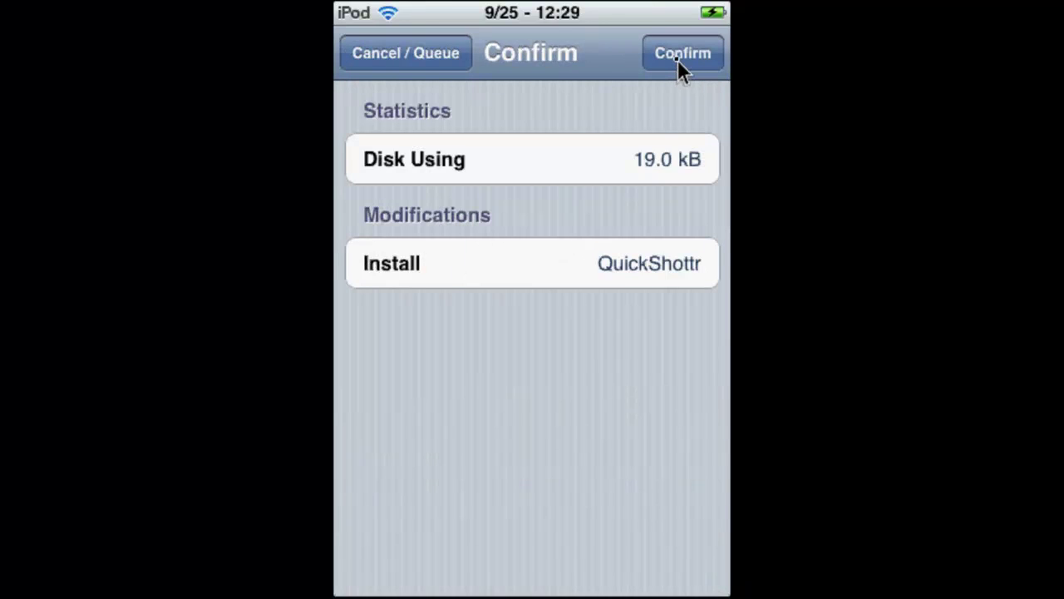
left_click(677, 51)
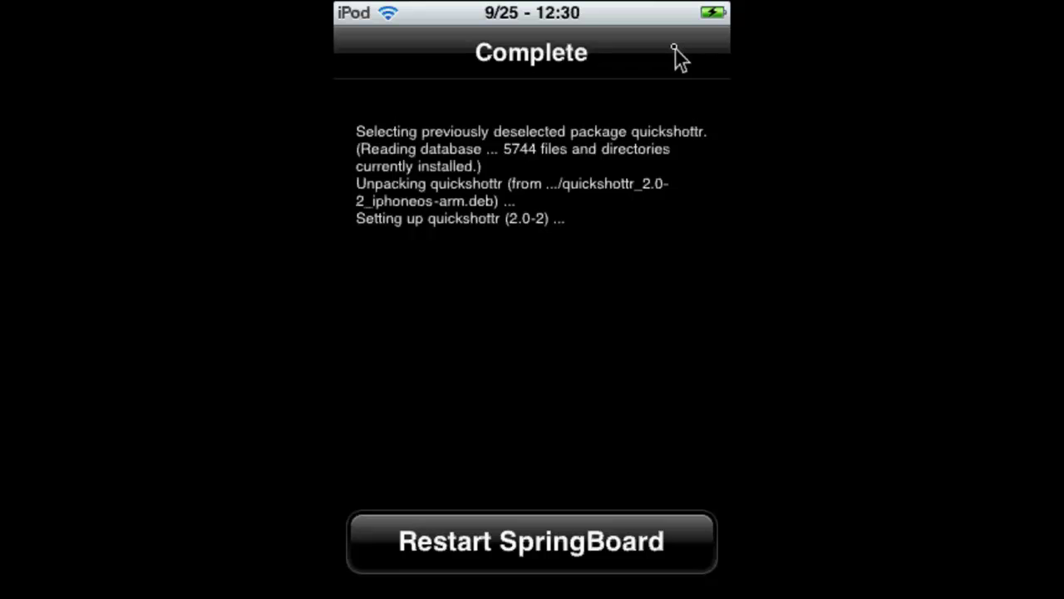
Step: Restart SpringBoard and verify QuickShottr's Upload Screenshots is on and URL shortening off
left_click(438, 560)
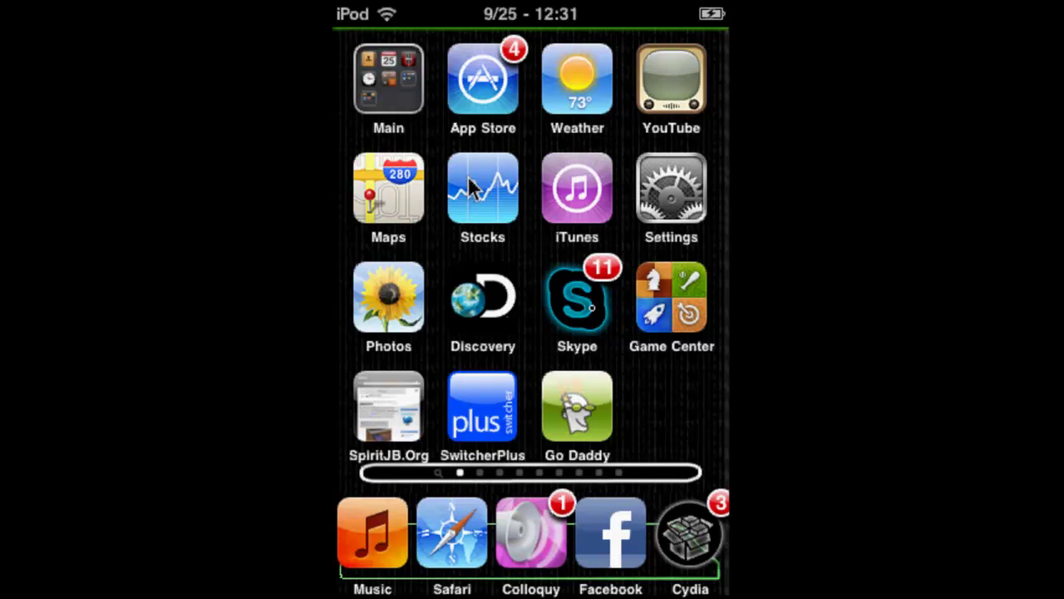
left_click(665, 205)
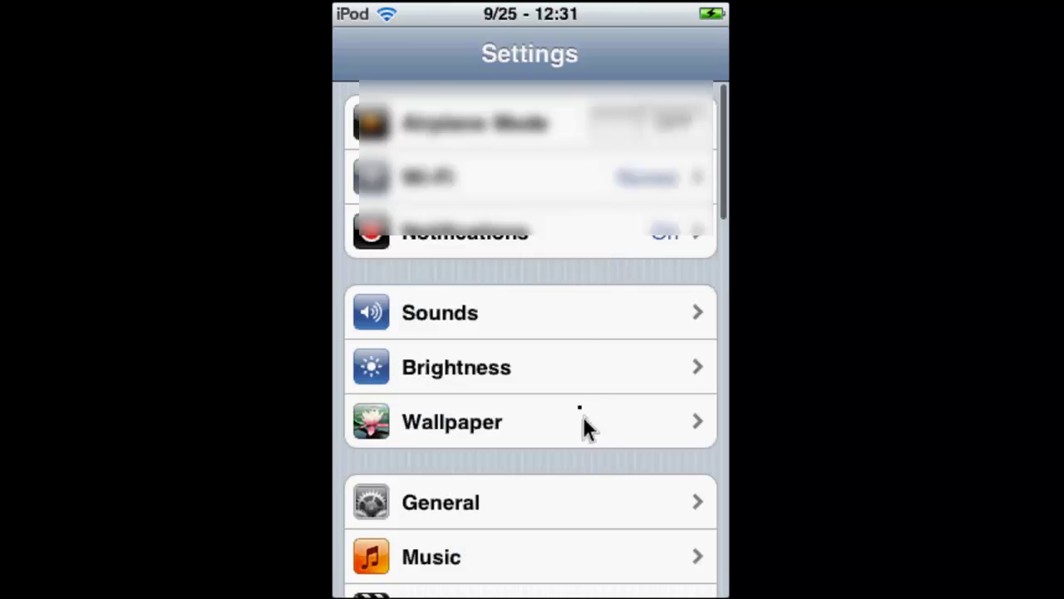
left_click_drag(586, 426, 577, 166)
left_click_drag(577, 491, 586, 216)
mouse_move(536, 503)
left_mouse_down()
mouse_move(570, 315)
mouse_move(570, 237)
left_mouse_up()
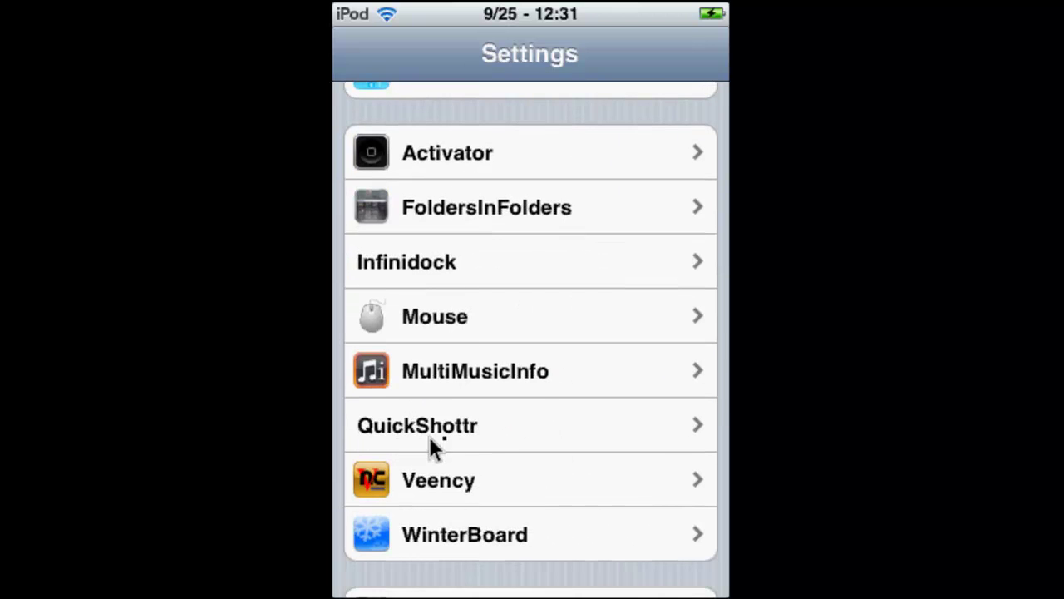
left_click(482, 432)
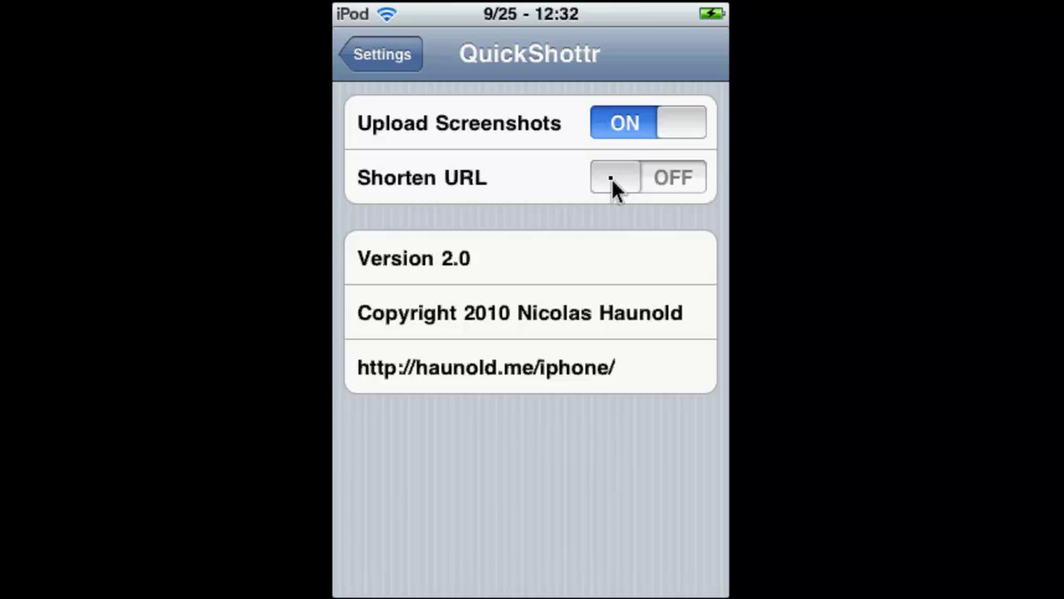
left_click(380, 55)
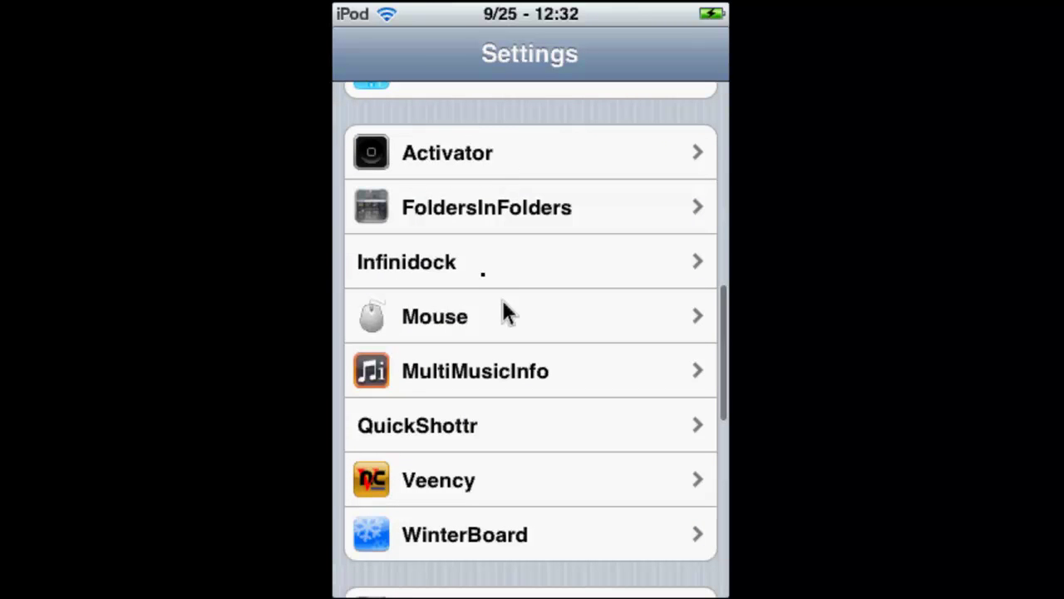
Step: Return to the home screen and view the DCL Productions site in Safari
right_click(489, 154)
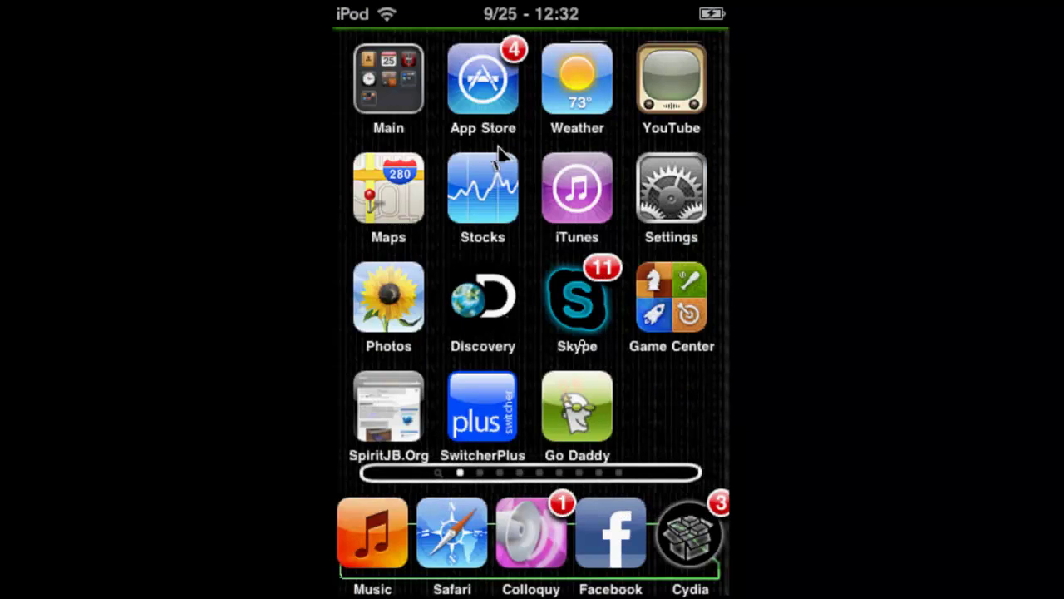
left_click(457, 539)
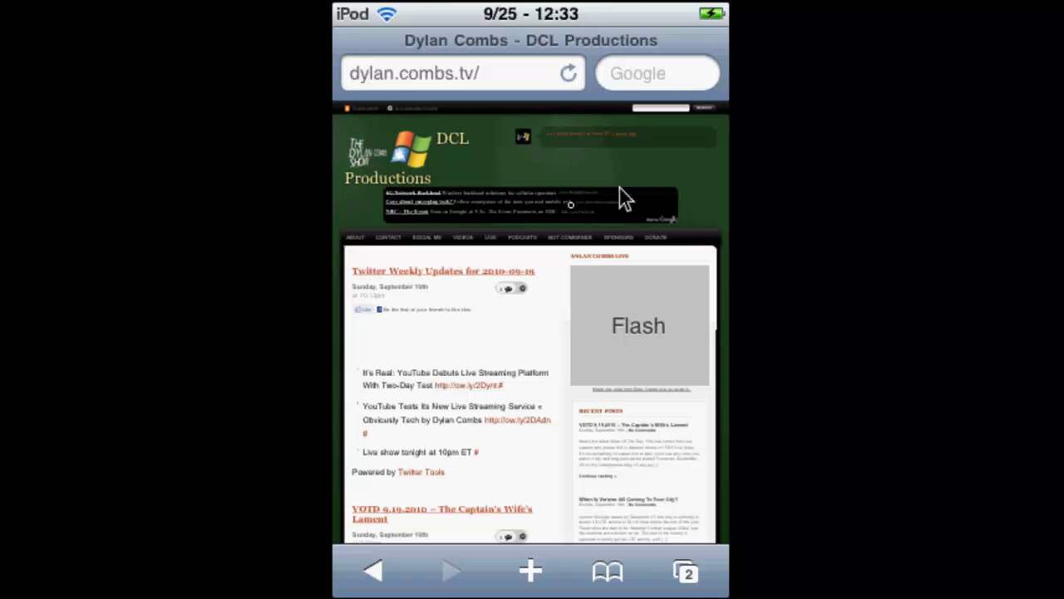
Step: Paste the copied ImageShack screenshot link into Colloquy's dylan room and send it
right_click(522, 268)
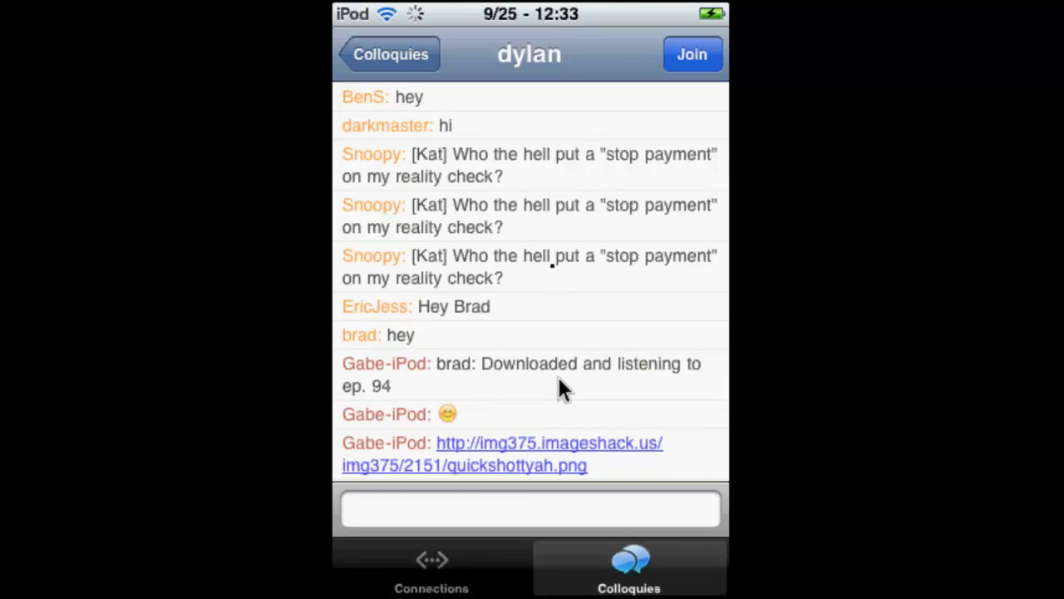
left_click_drag(558, 297, 530, 186)
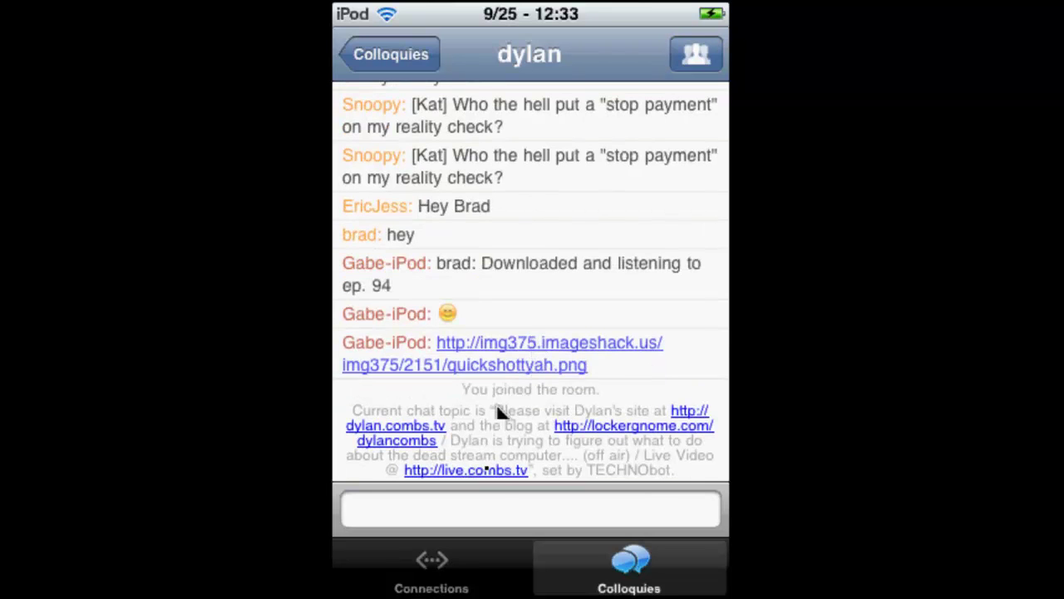
left_click(492, 509)
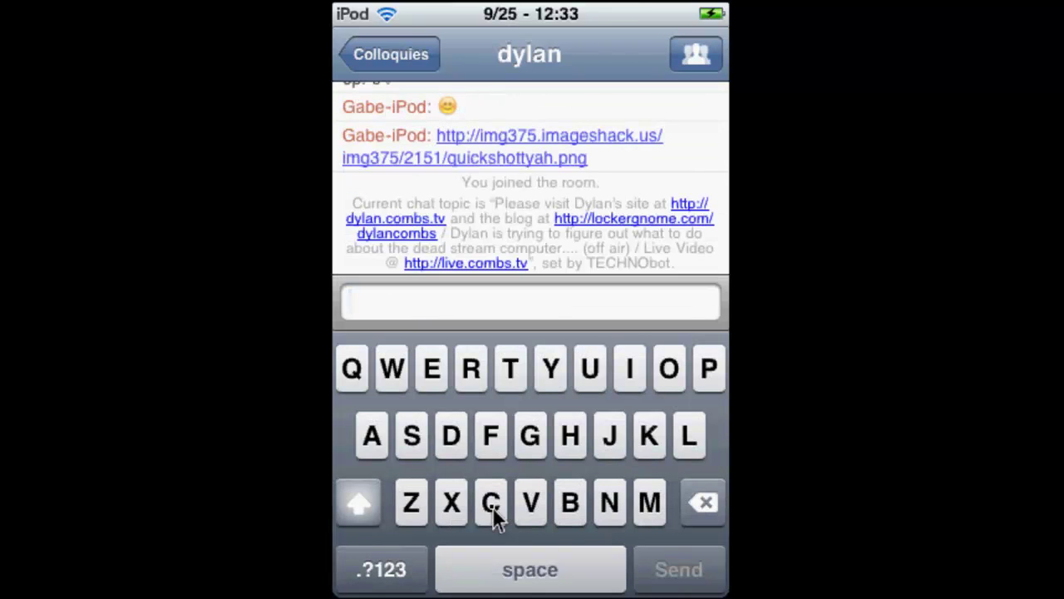
left_click(499, 303)
left_click(388, 240)
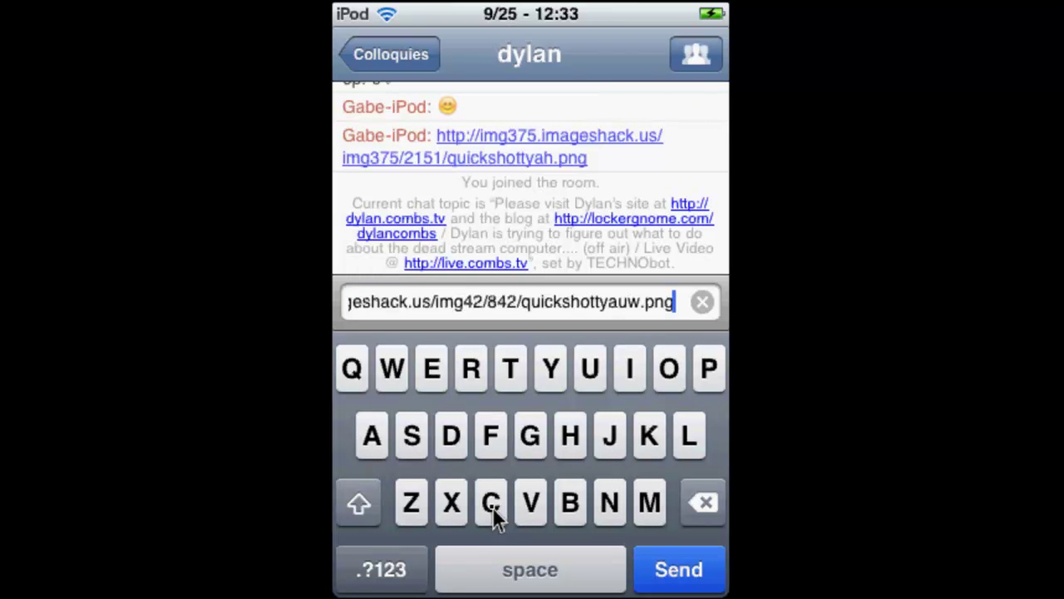
key("Return")
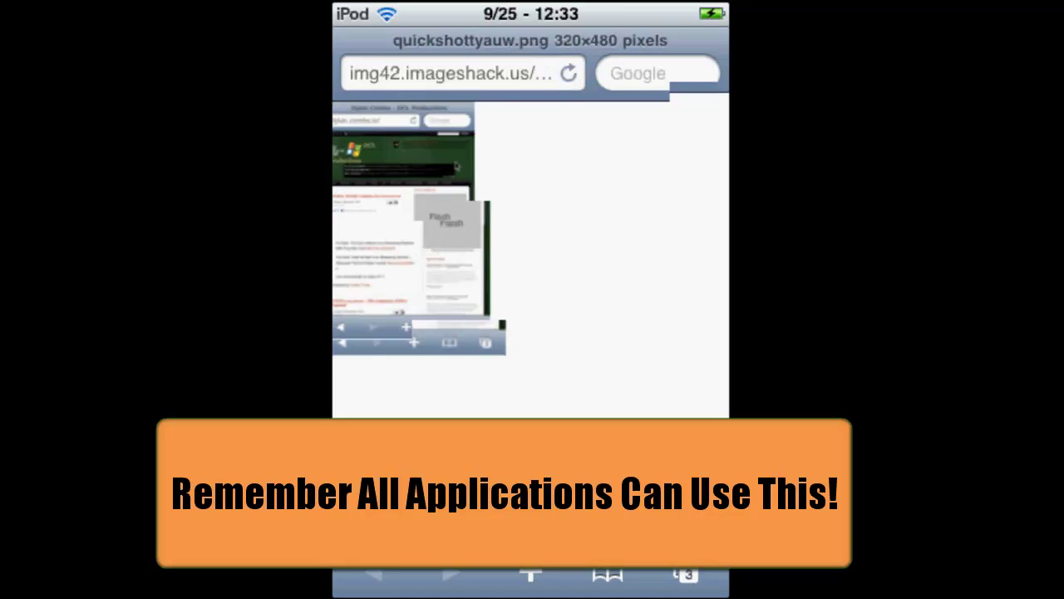
Step: Open the ImageShack link in Safari, fit the screenshot to screen, then zoom in
mouse_move(421, 140)
left_mouse_down()
mouse_move(447, 187)
mouse_move(552, 219)
mouse_move(673, 220)
left_mouse_up()
double_click(673, 219)
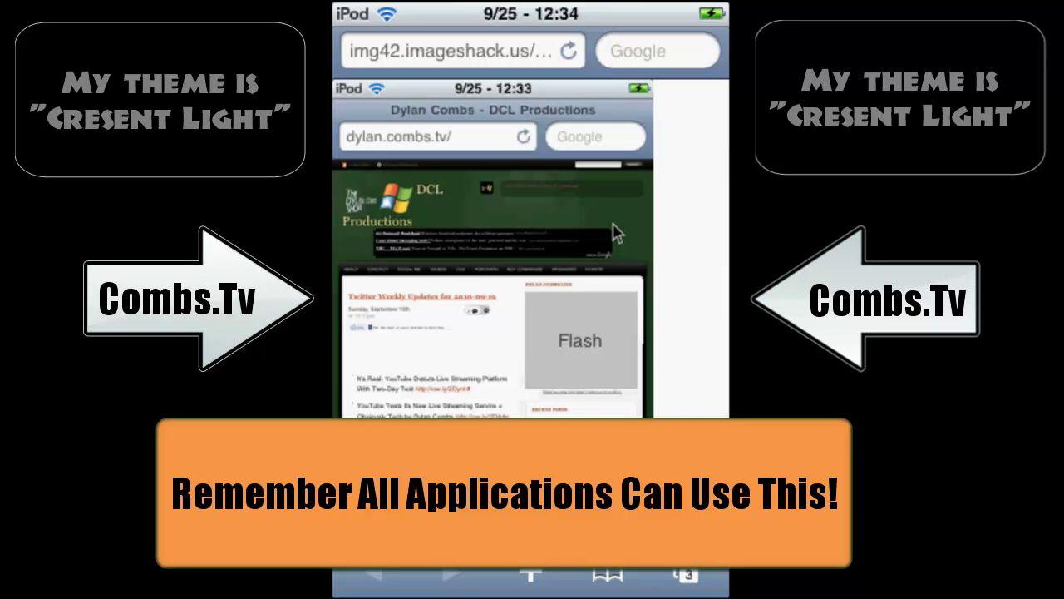
mouse_move(619, 234)
left_mouse_down()
mouse_move(651, 250)
mouse_move(652, 200)
left_mouse_up()
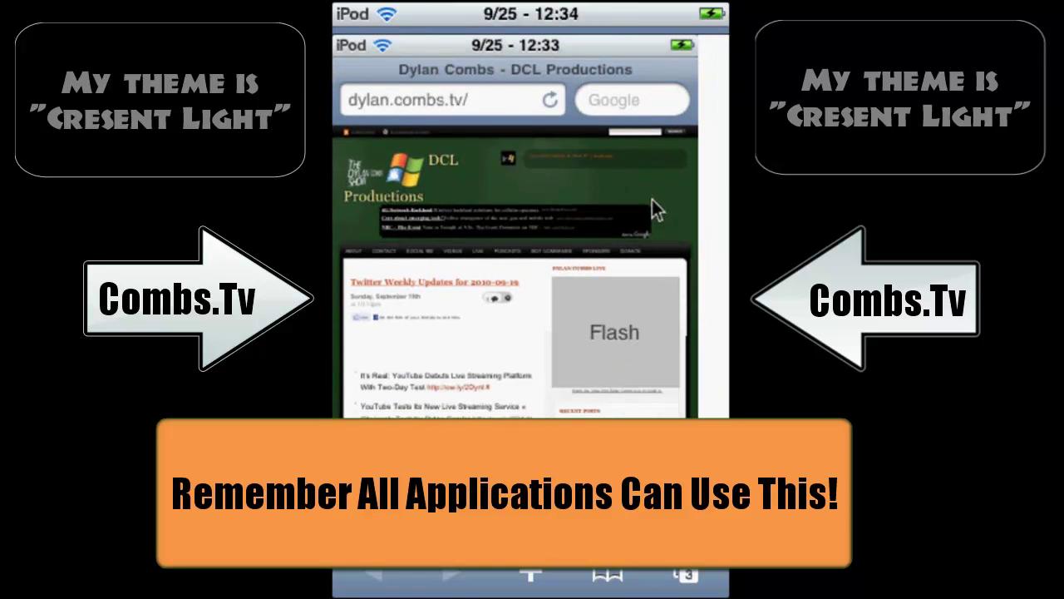